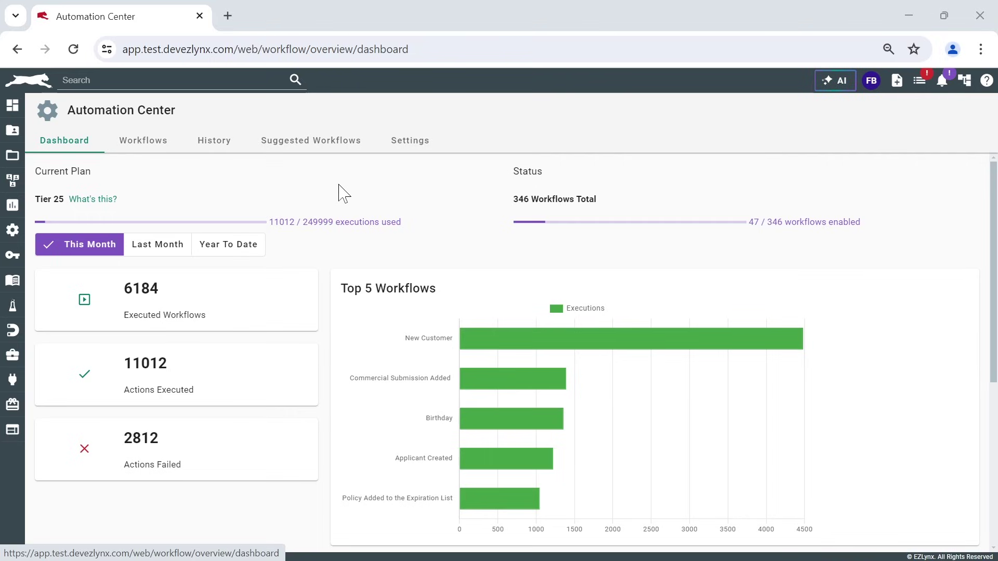
On the Automation Center Settings page, keep Email and Text touchpoints dated by Business Day after briefly trying Calendar Day.
click(414, 153)
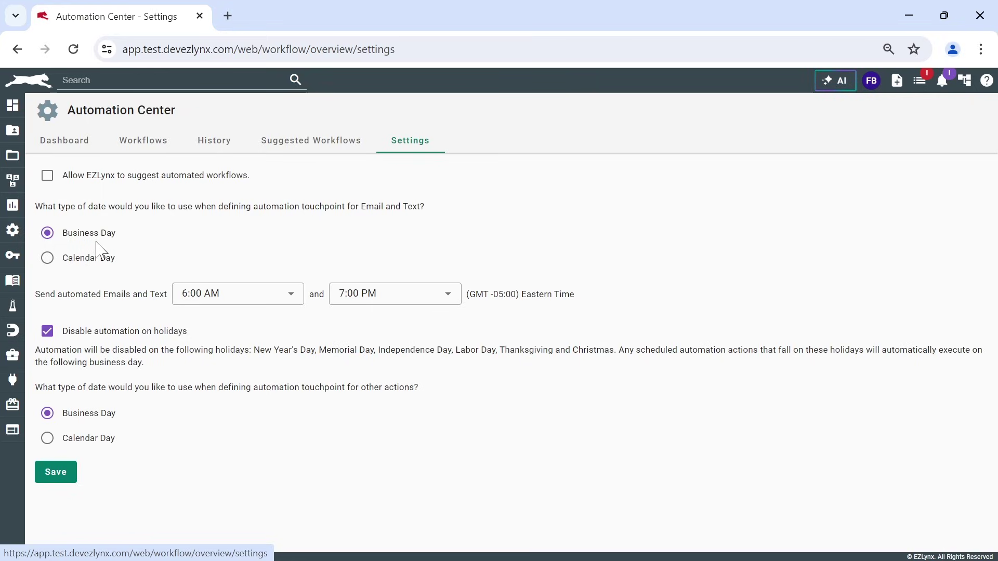
click(48, 260)
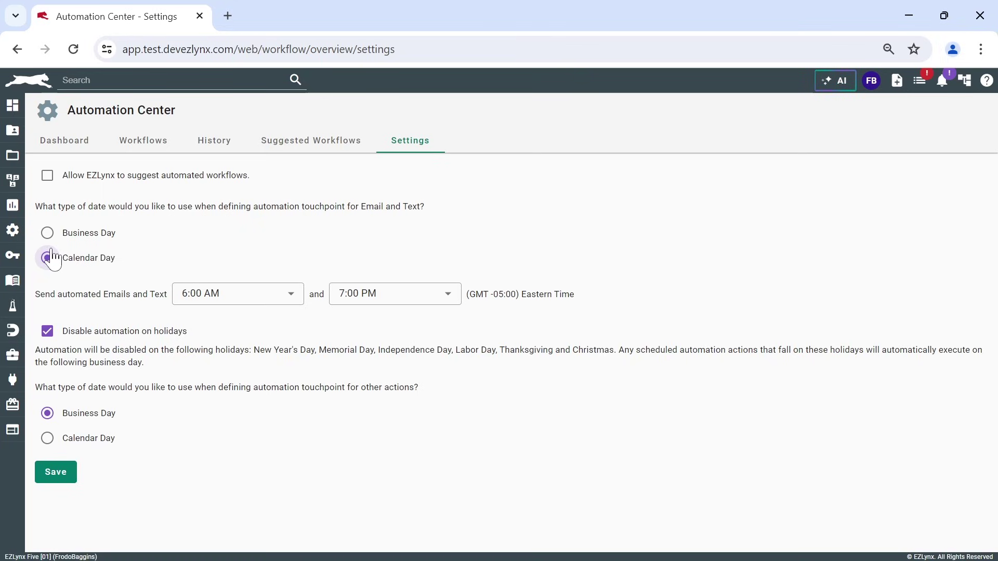
click(51, 235)
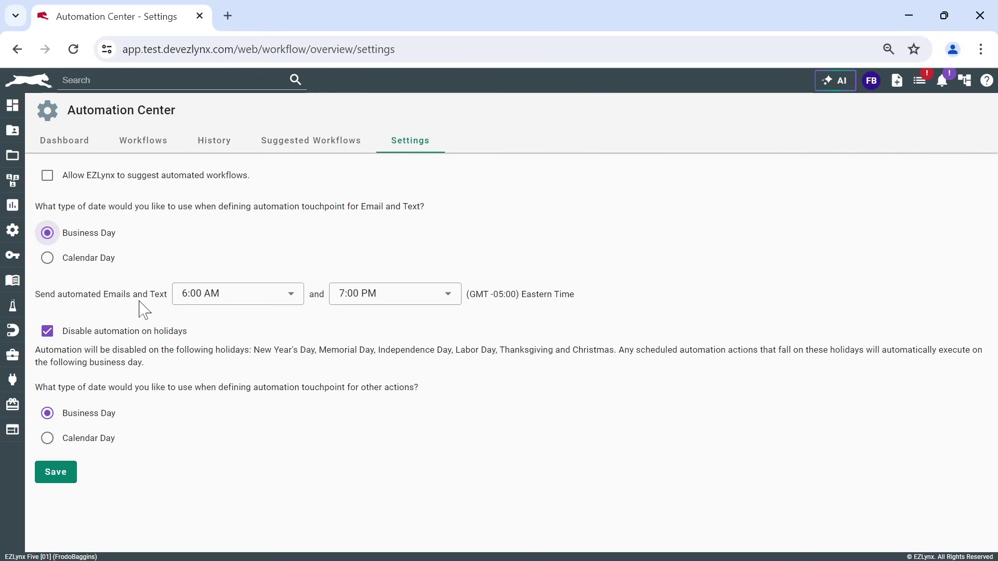
Set the Email and Text sending window to 9:00 AM–7:00 PM, after briefly trying a 5:00 PM end.
click(297, 300)
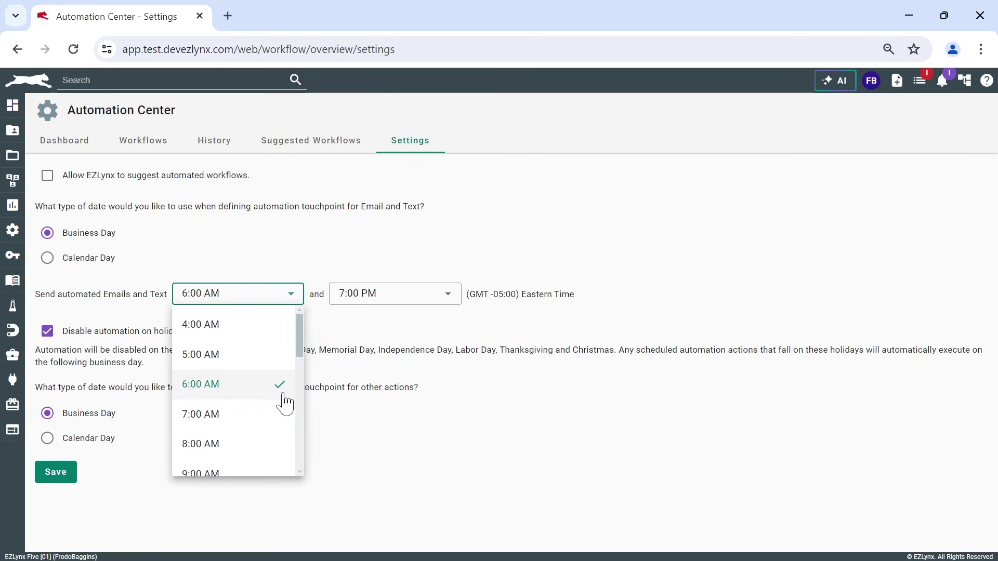
scroll(281, 416, down, 3)
click(256, 397)
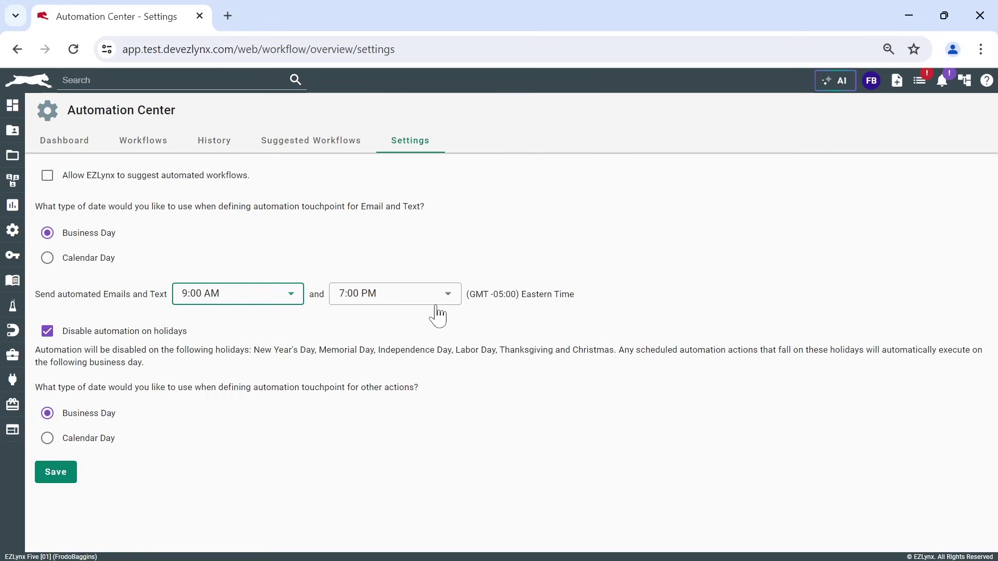
click(441, 307)
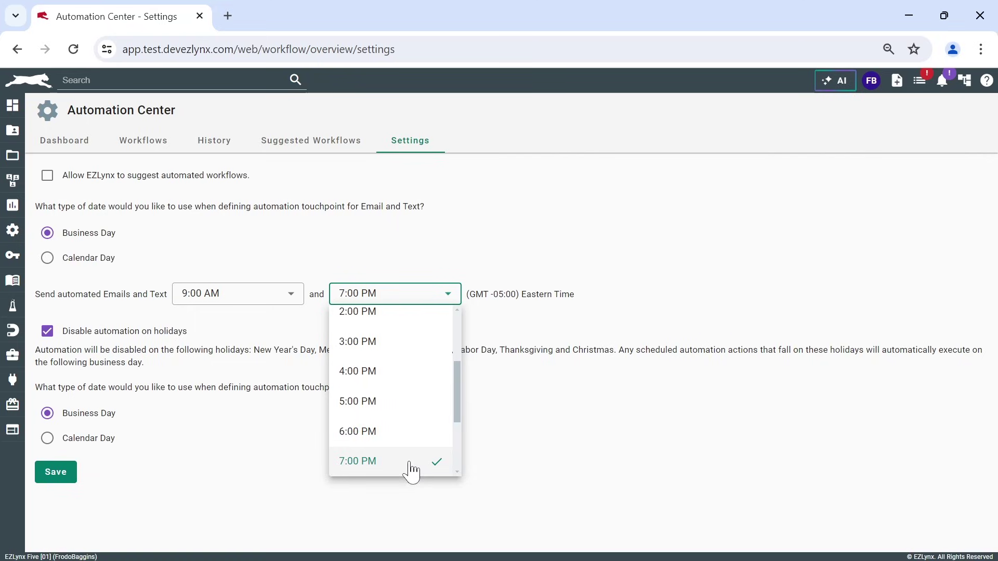
click(410, 470)
click(447, 303)
click(389, 411)
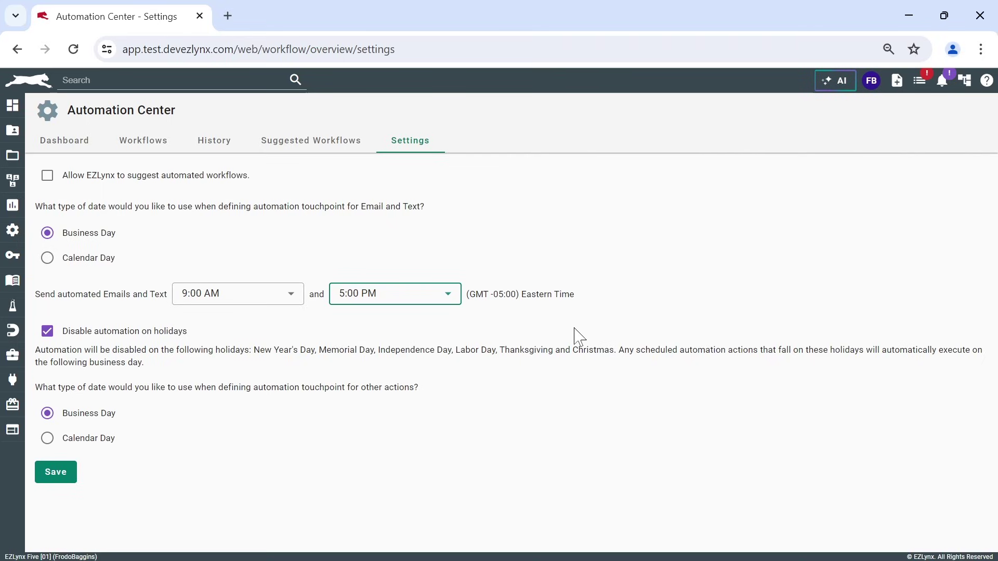
click(436, 302)
scroll(385, 455, down, 3)
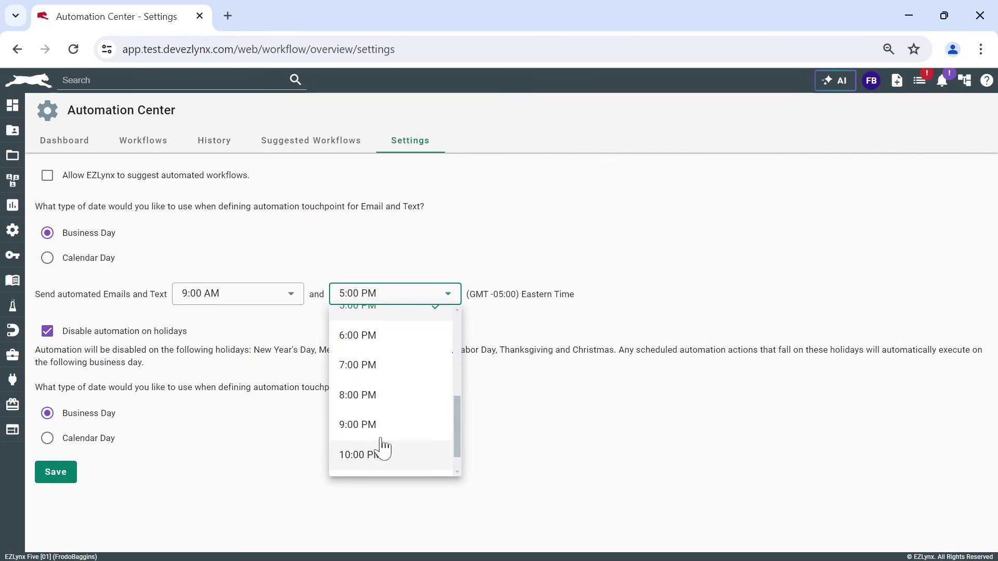
click(381, 373)
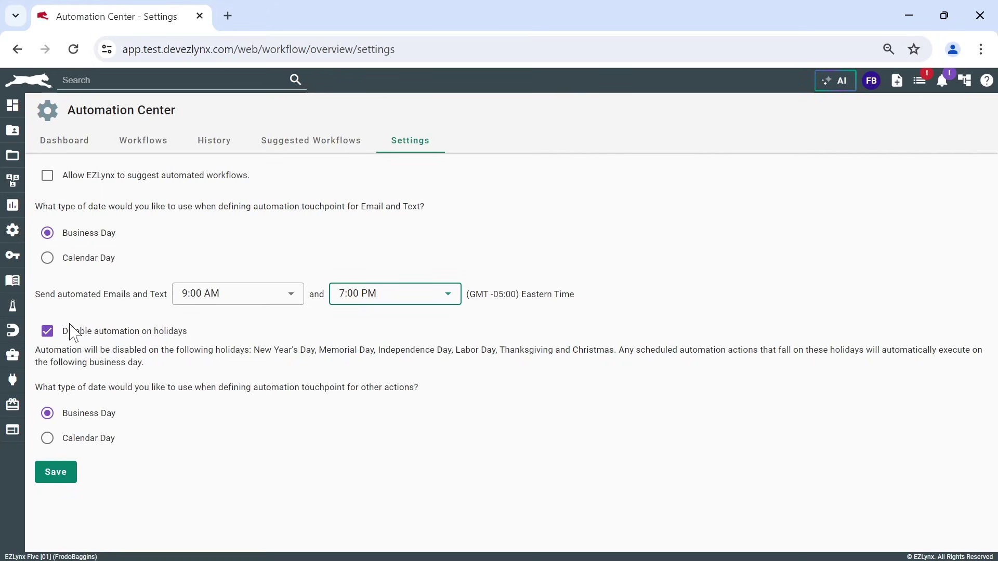
click(48, 333)
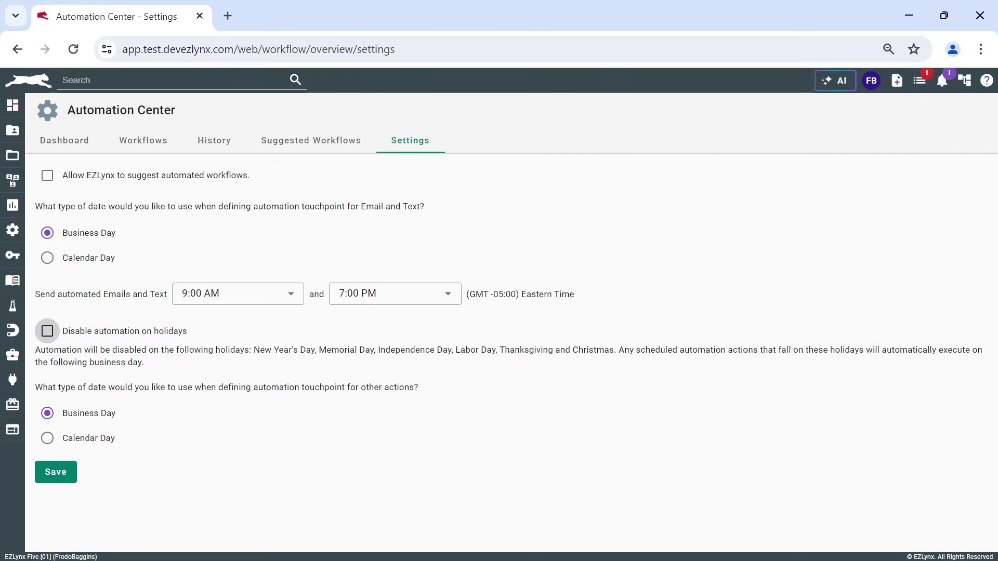
click(47, 334)
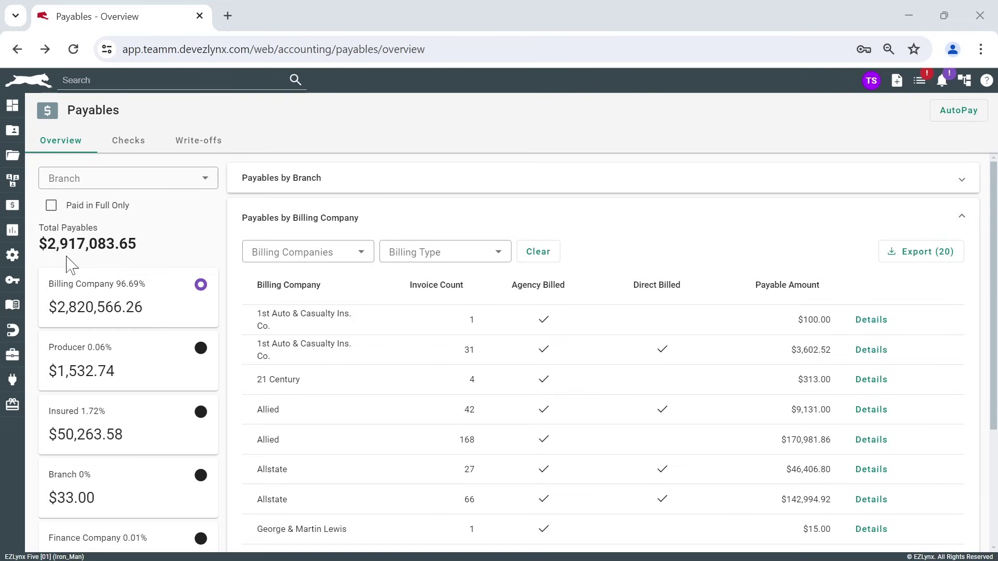
click(191, 179)
click(191, 179)
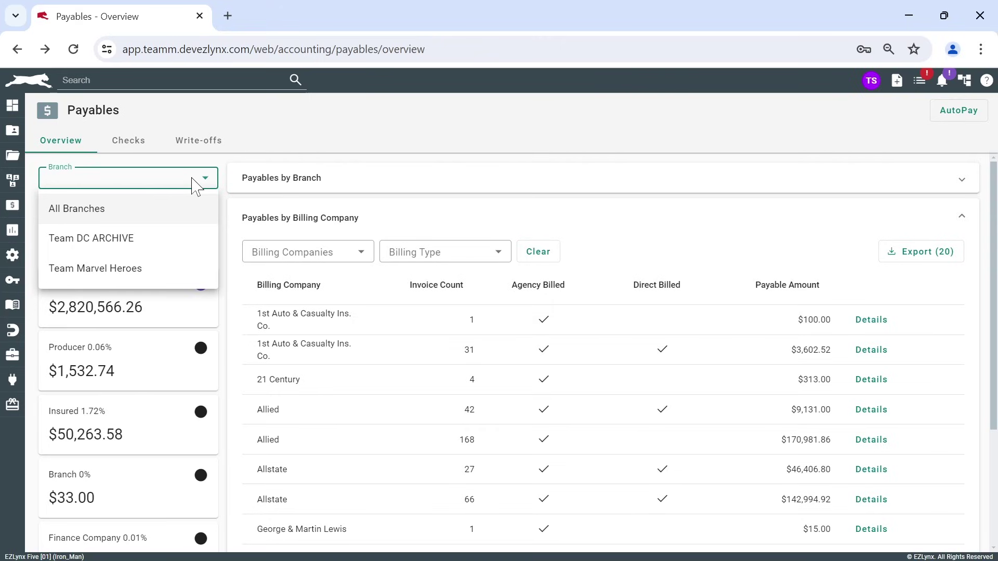
click(428, 180)
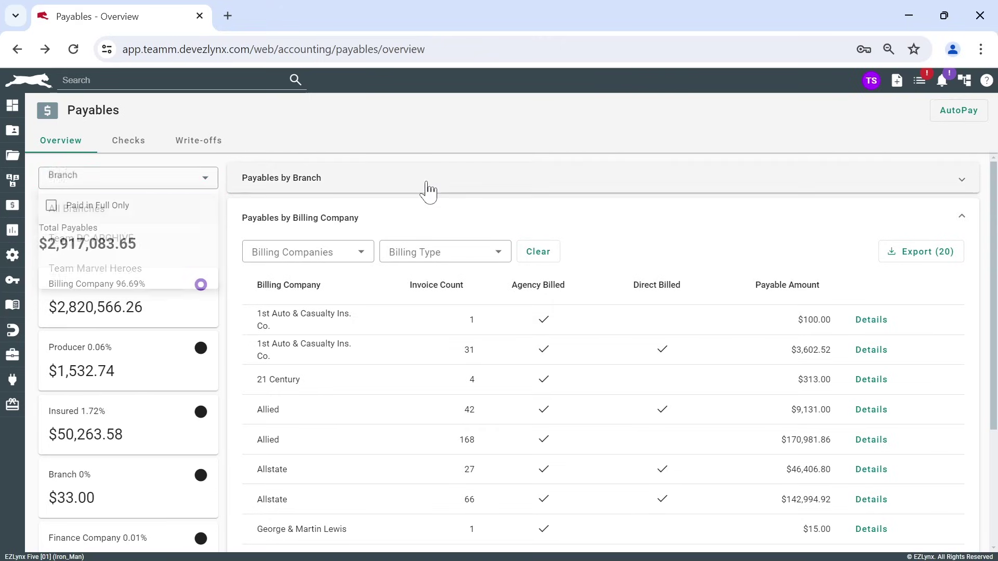
click(962, 186)
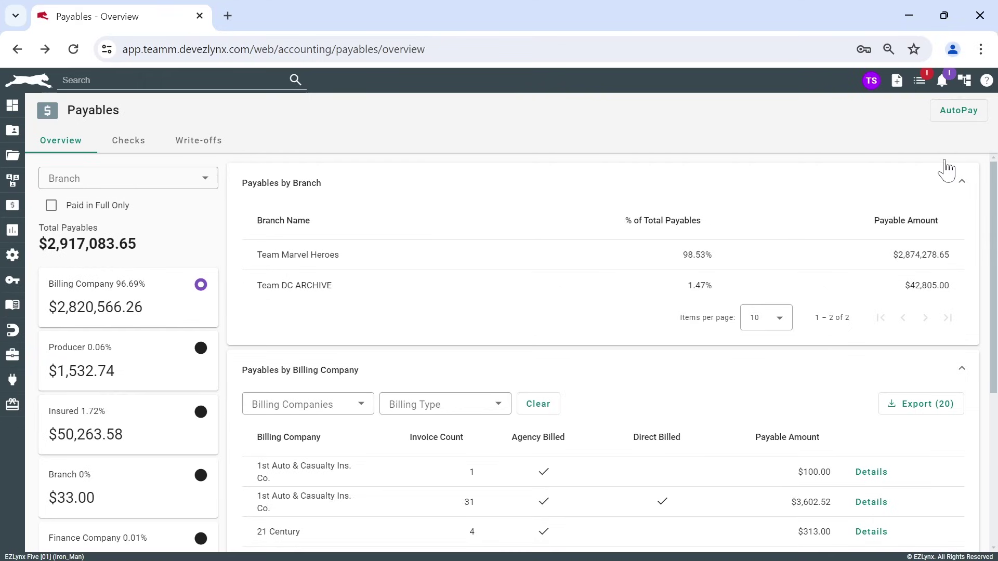
click(962, 186)
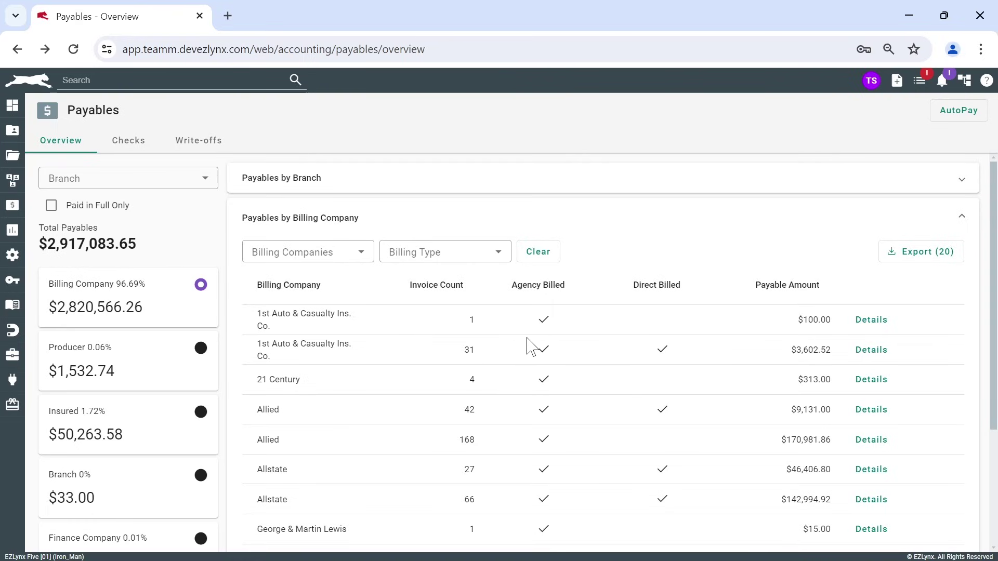
Open Details for the second 1st Auto & Casualty Ins. Co. payables row ($3,602.52).
click(875, 355)
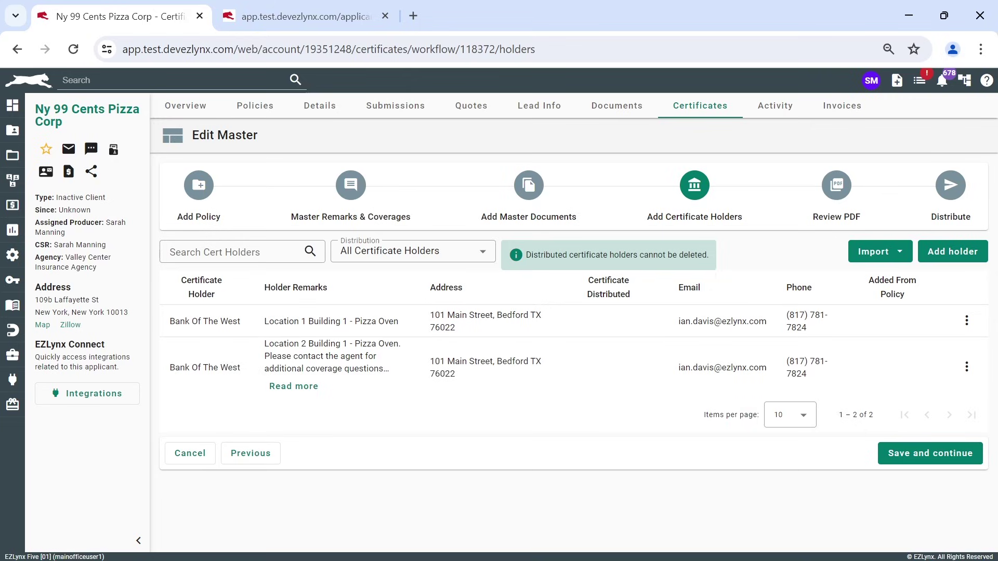
Expand, then collapse, the second Bank Of The West holder's Location 2 Pizza Oven remarks.
click(305, 394)
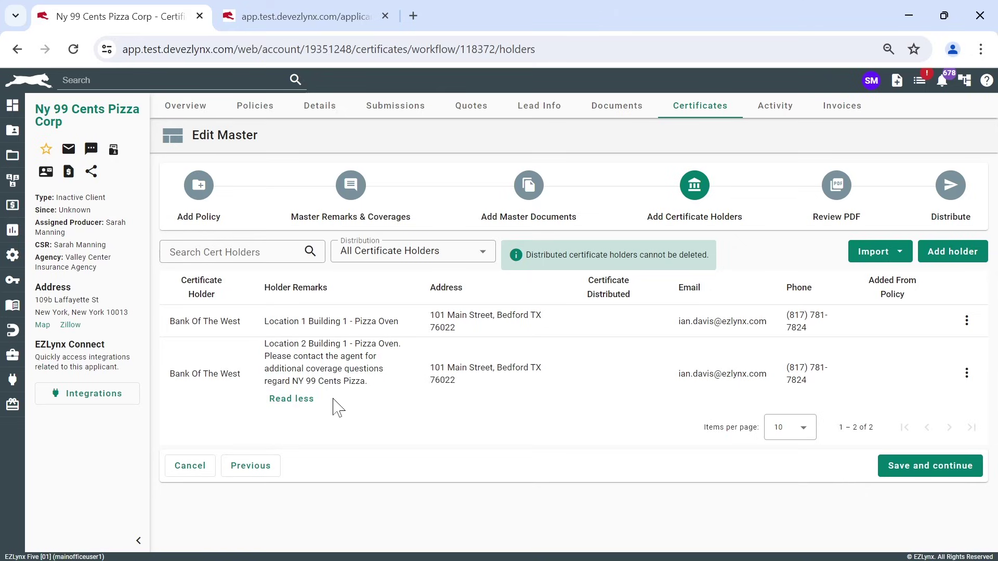
click(297, 400)
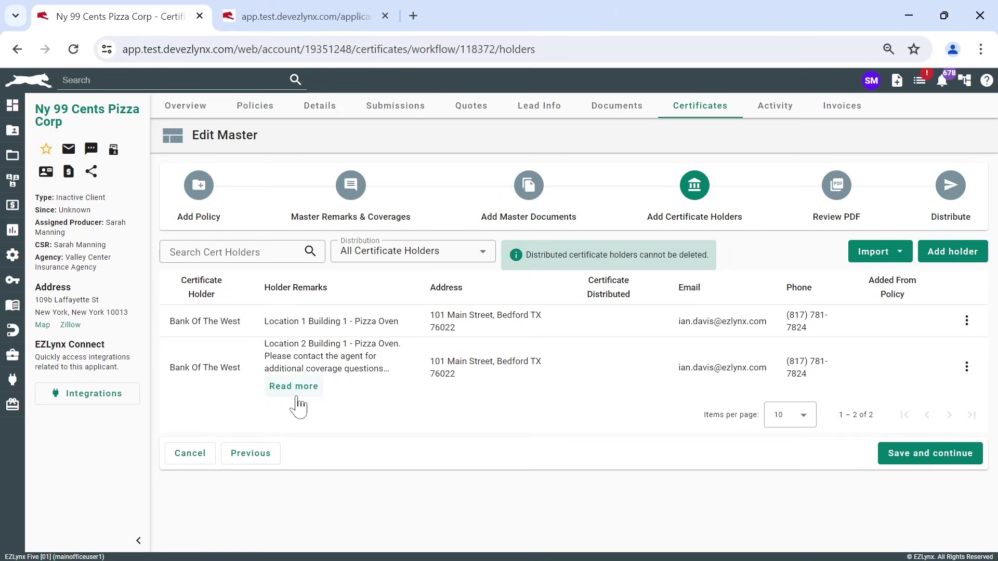
Add a new certificate holder prefilled from the saved Bank Of The West entry and open its Certificate Details.
click(947, 263)
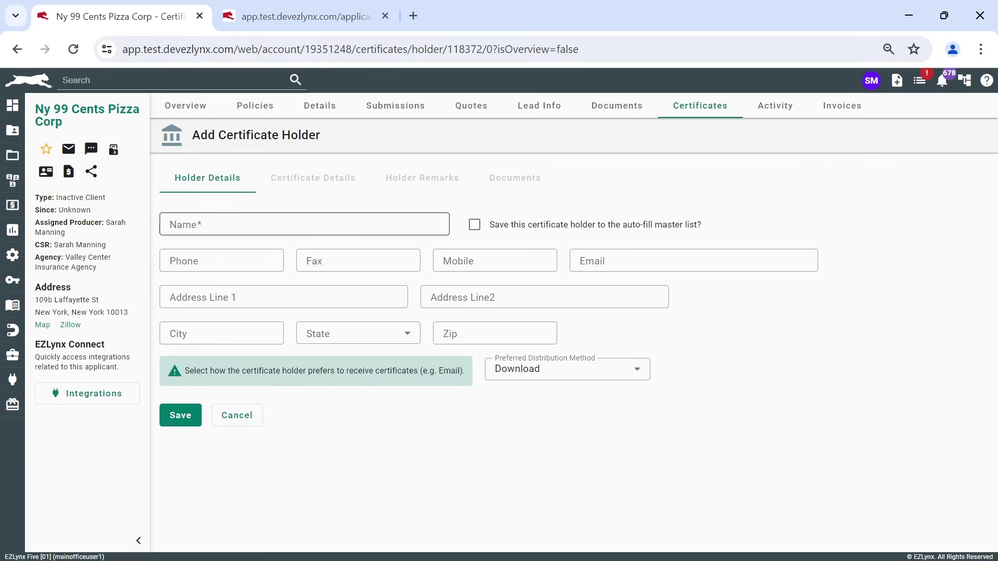
click(173, 224)
text(ba)
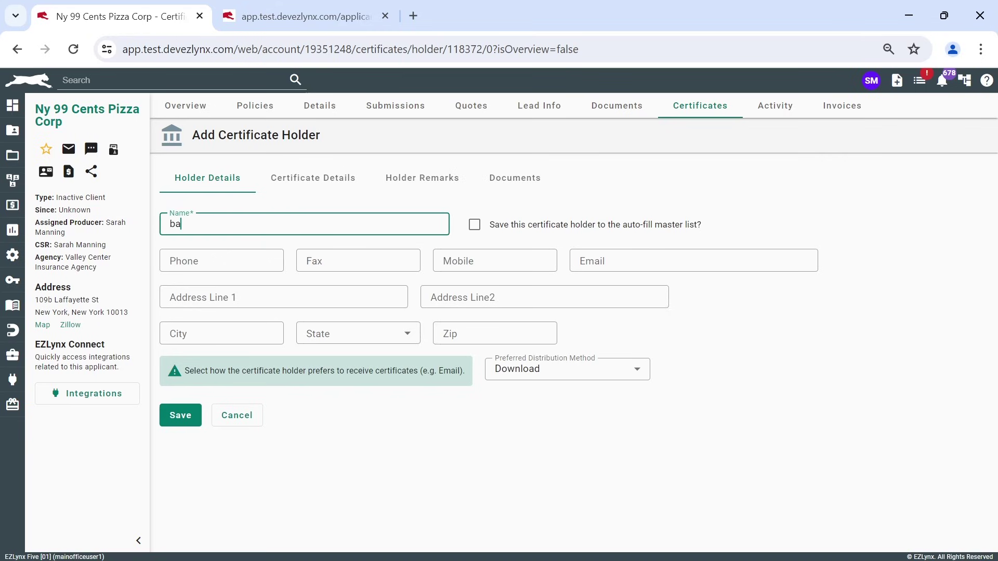
text(nk  of the w)
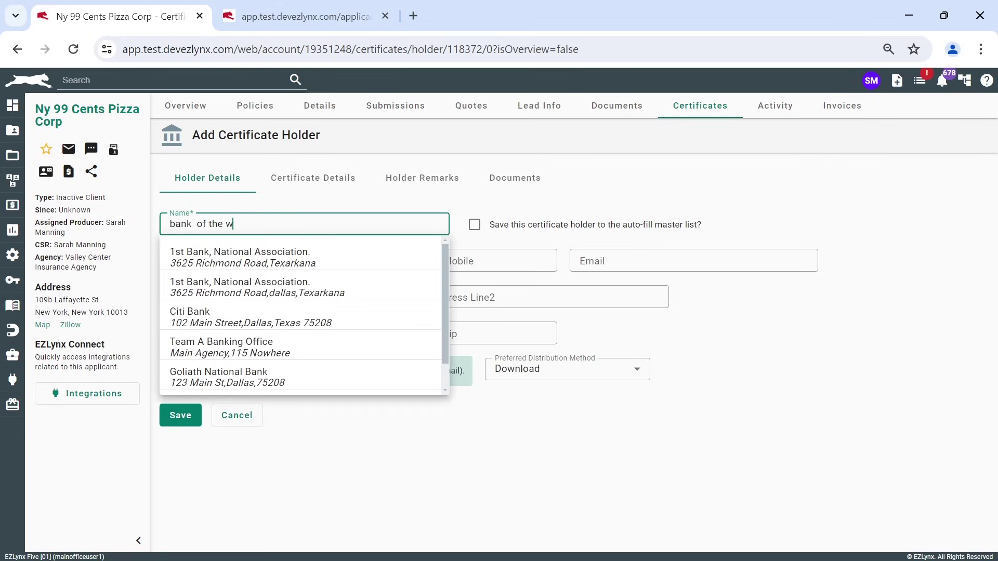
click(189, 261)
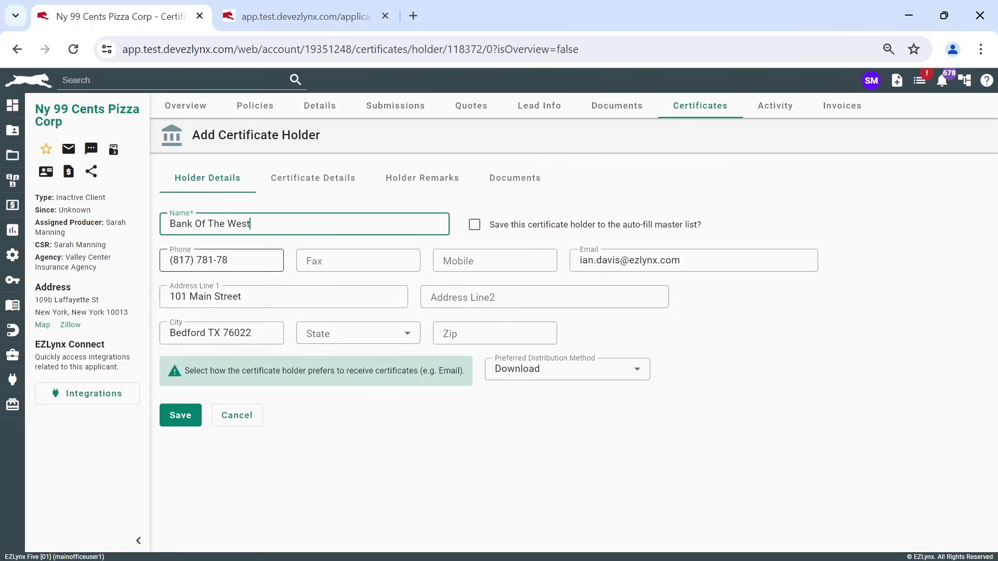
click(270, 266)
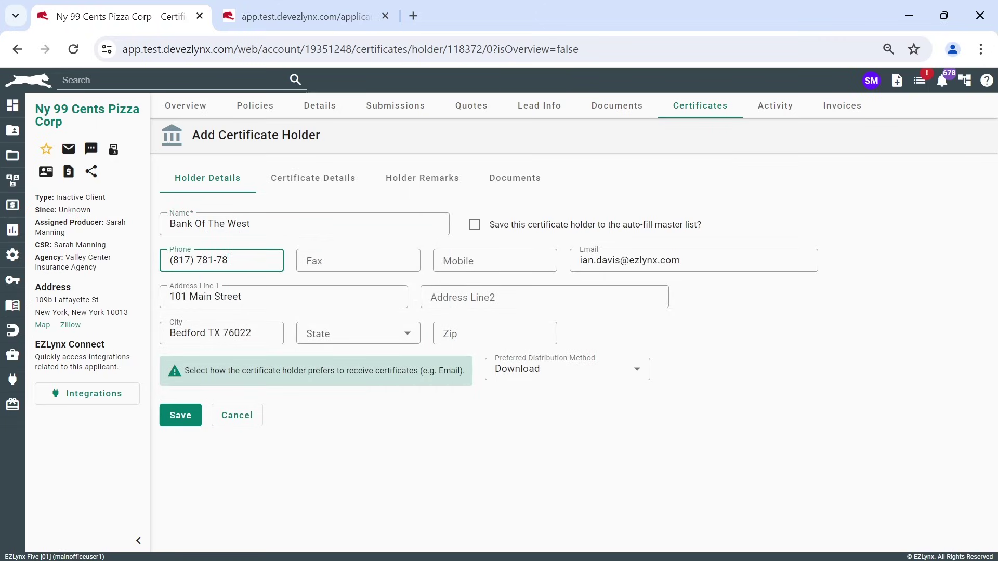
click(318, 188)
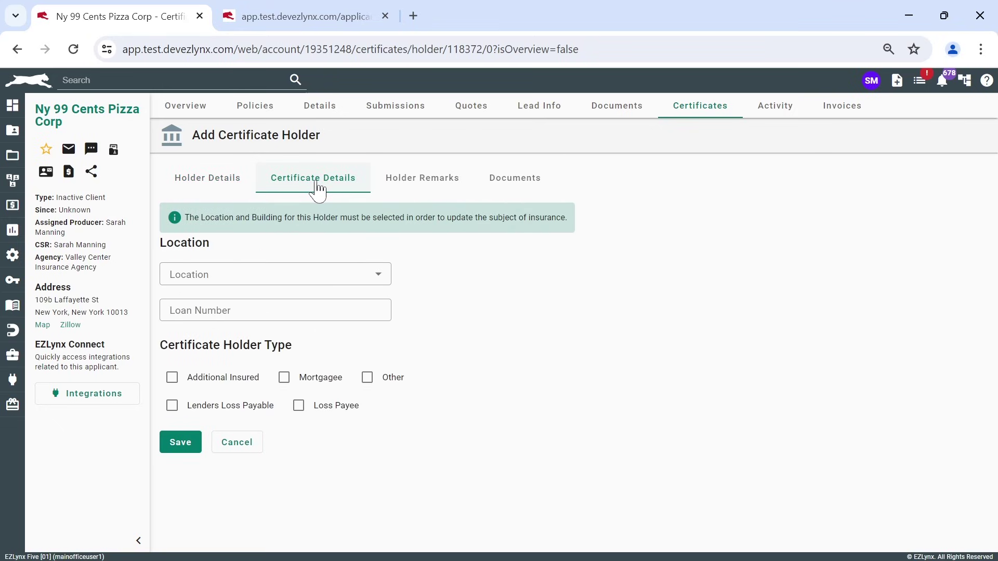
click(374, 273)
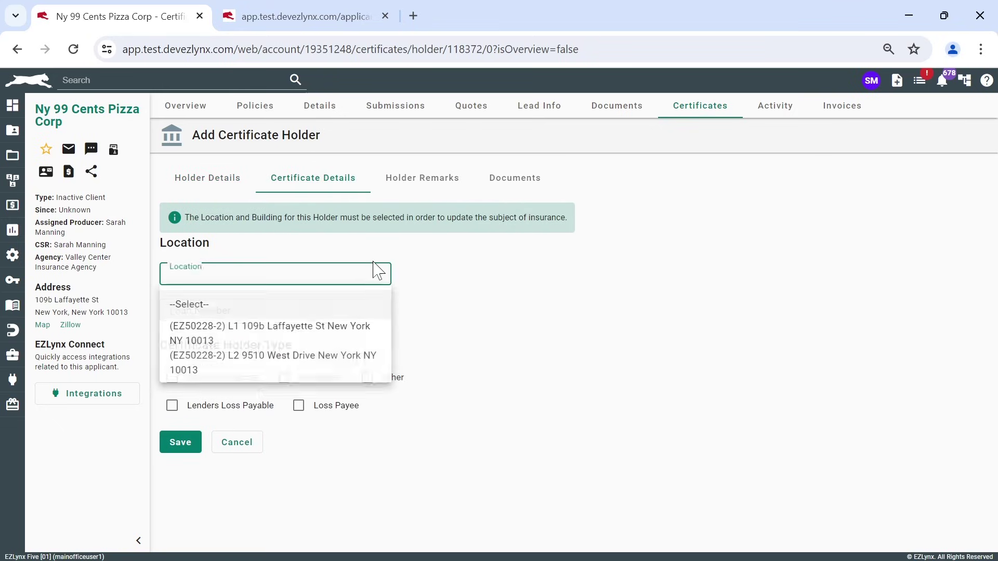
Assign the new holder location (EZ50228-2) L1 109b Laffayette St and building L1S1.
click(331, 335)
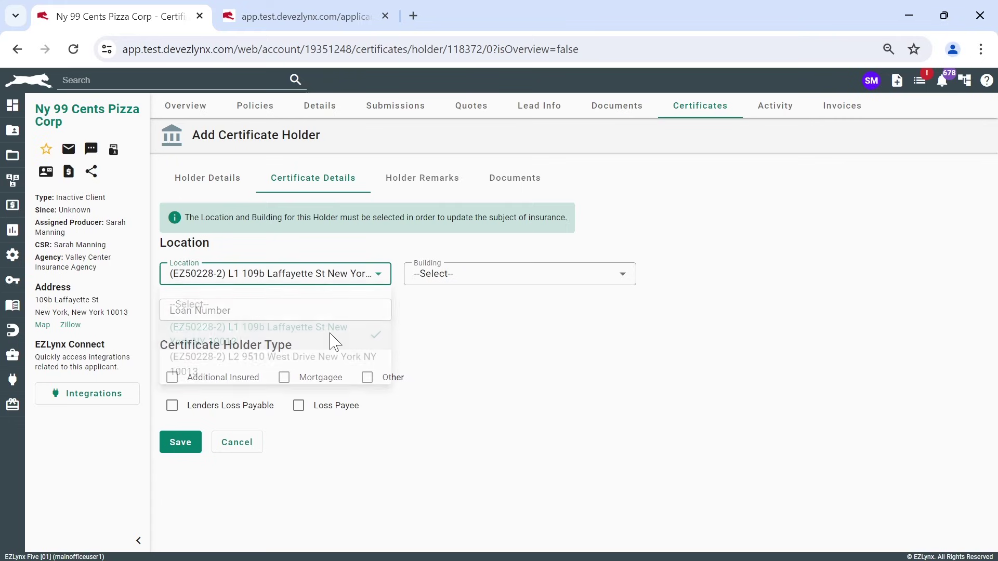
click(489, 282)
click(462, 335)
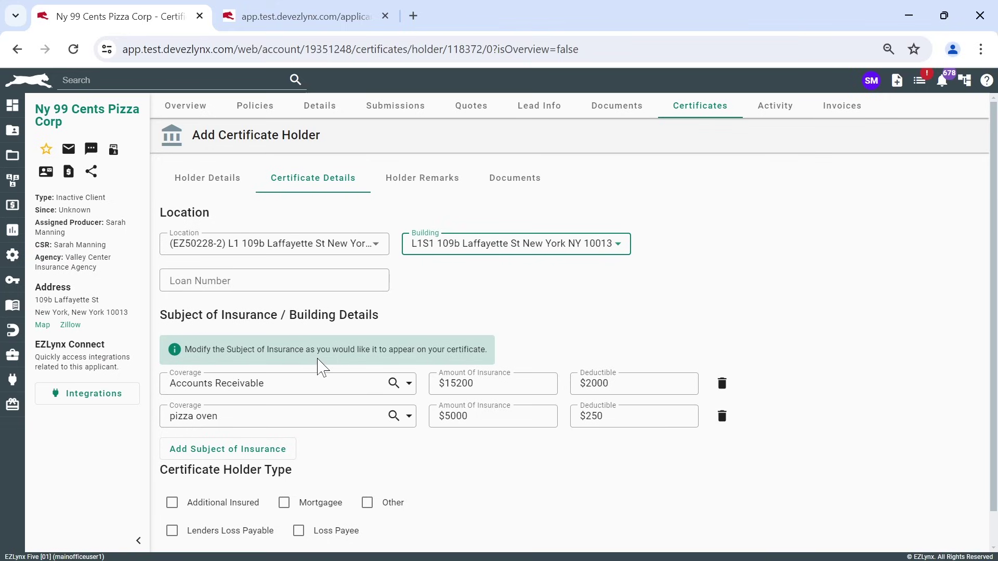
click(272, 18)
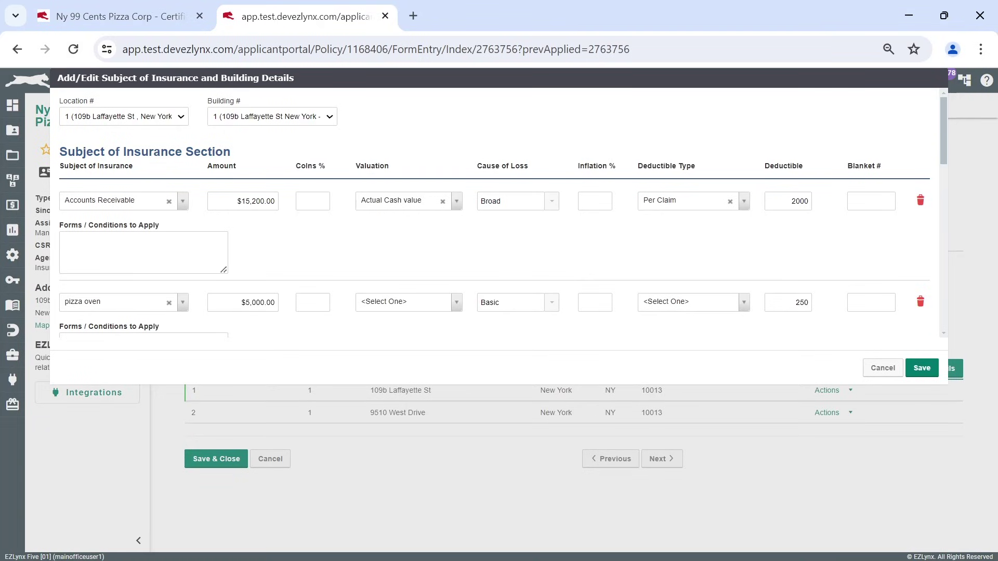
scroll(166, 198, down, 2)
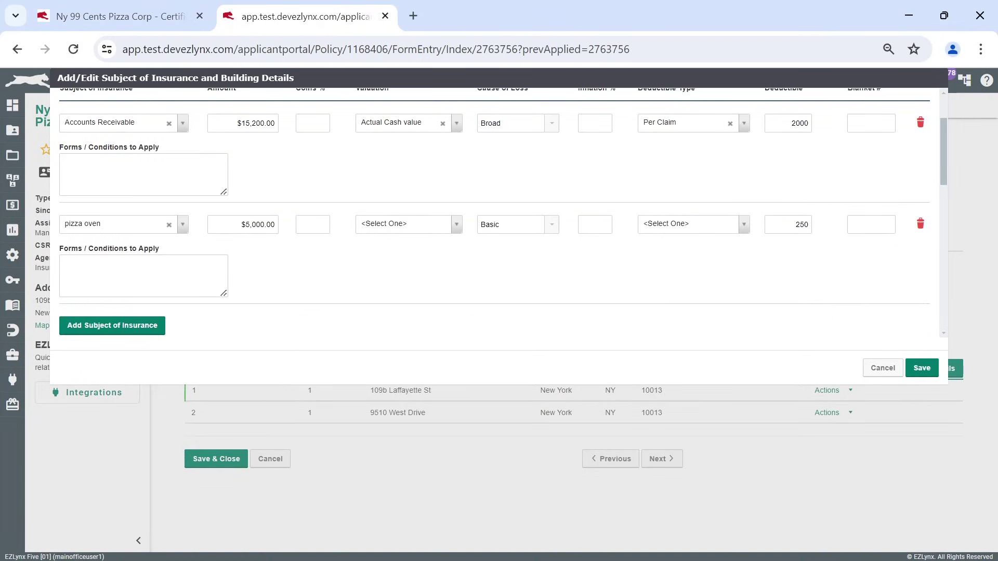
scroll(153, 150, up, 2)
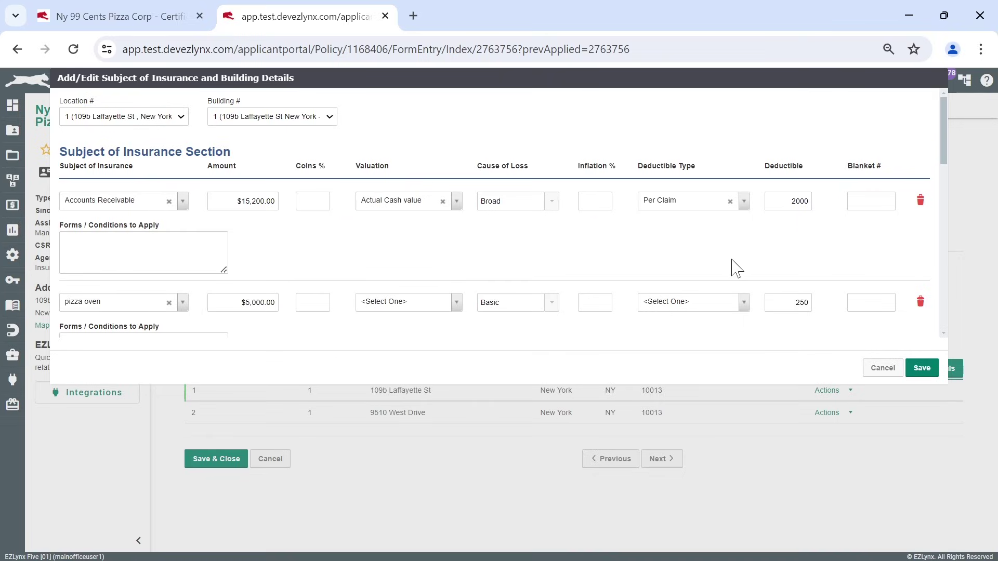
click(83, 20)
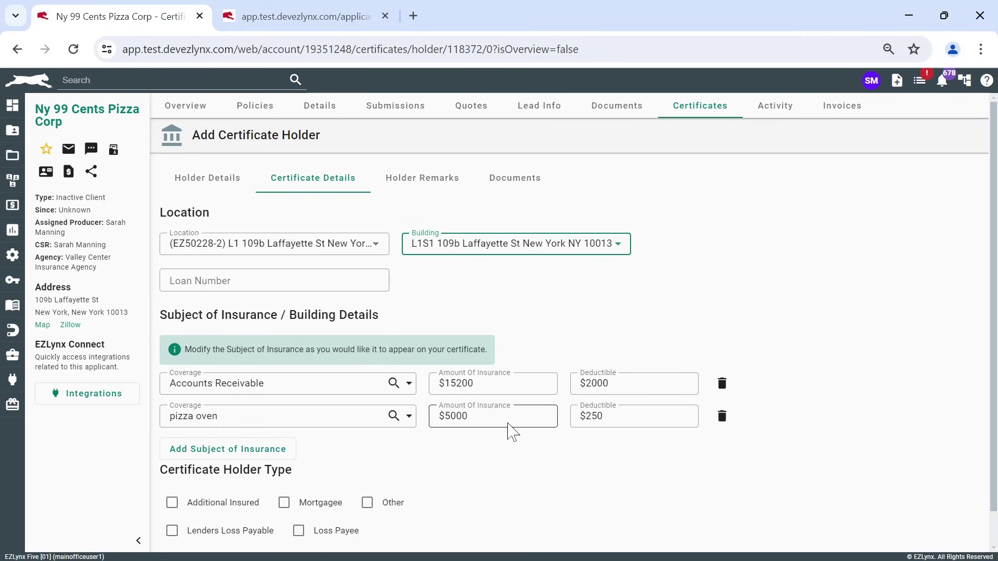
Remove the Accounts Receivable coverage and add a blank subject row, then cancel the new holder.
click(722, 384)
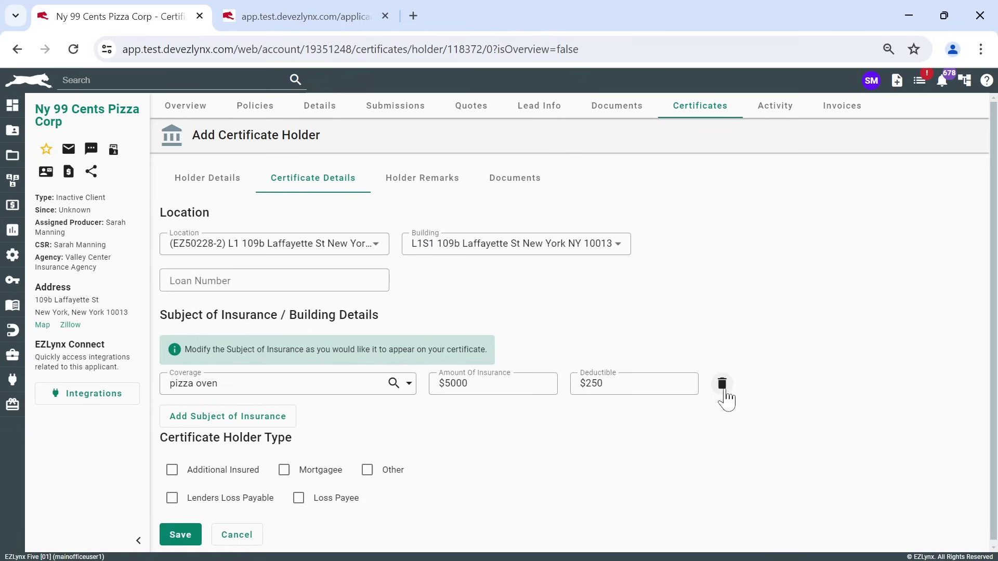
click(260, 429)
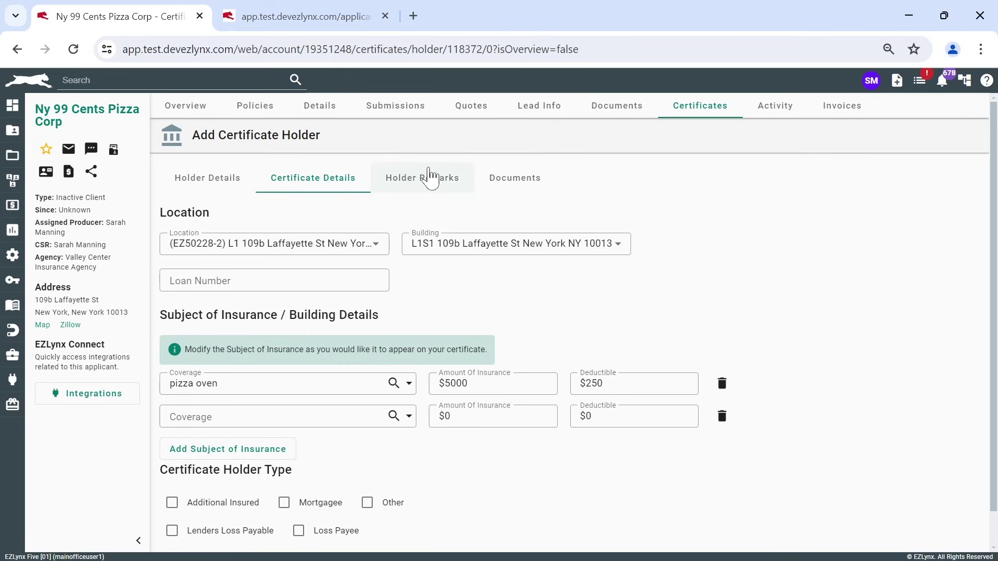
click(424, 181)
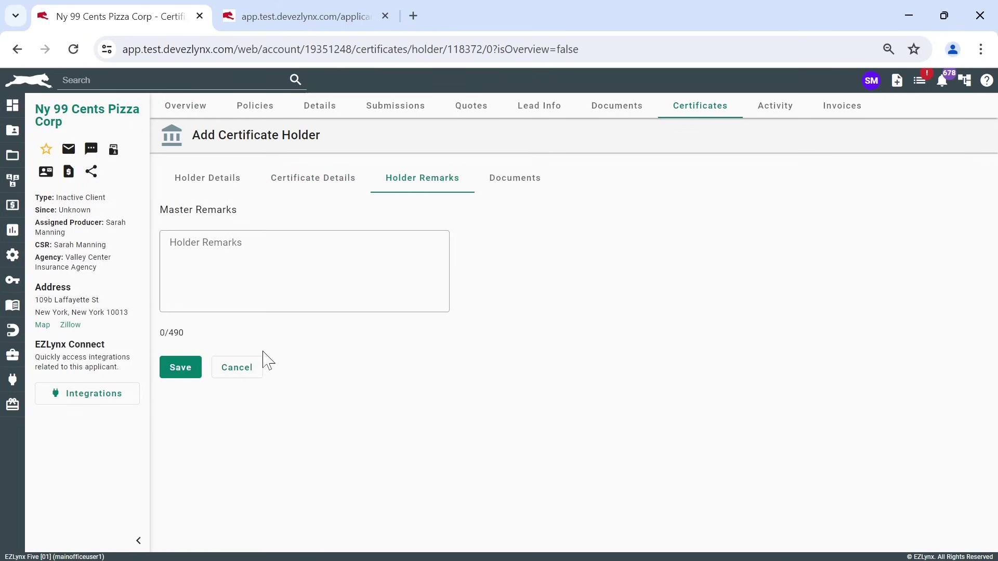
click(252, 374)
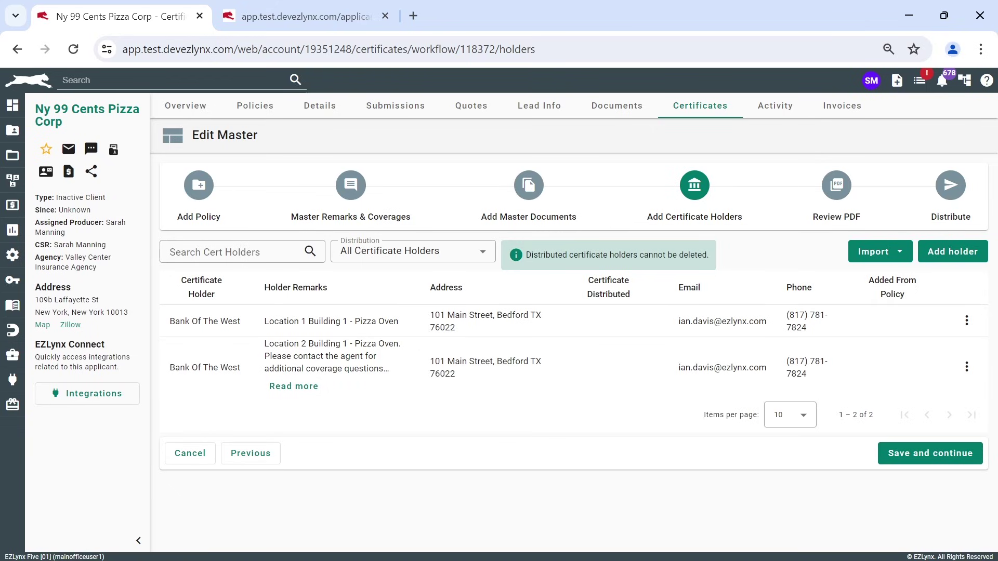
click(966, 321)
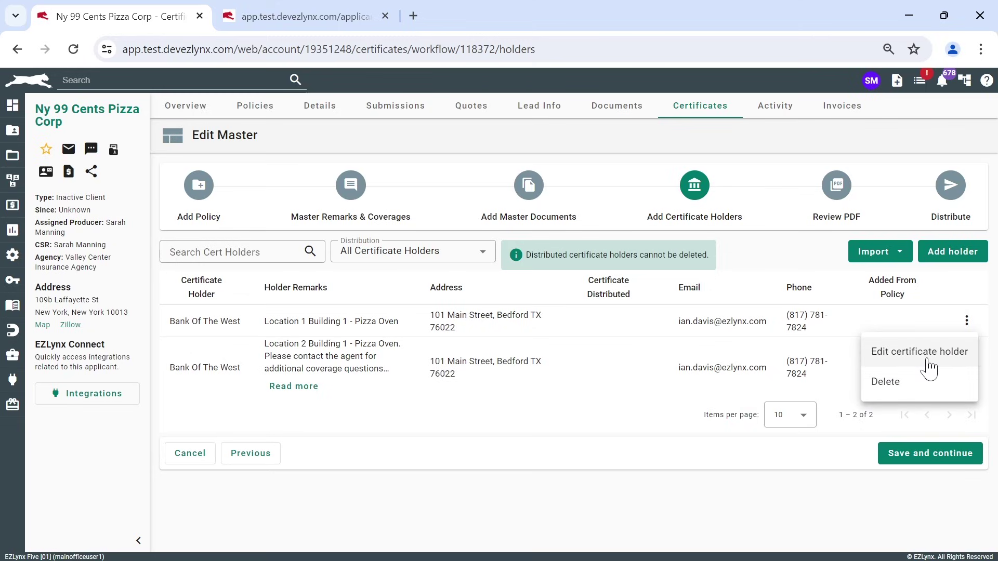
click(928, 356)
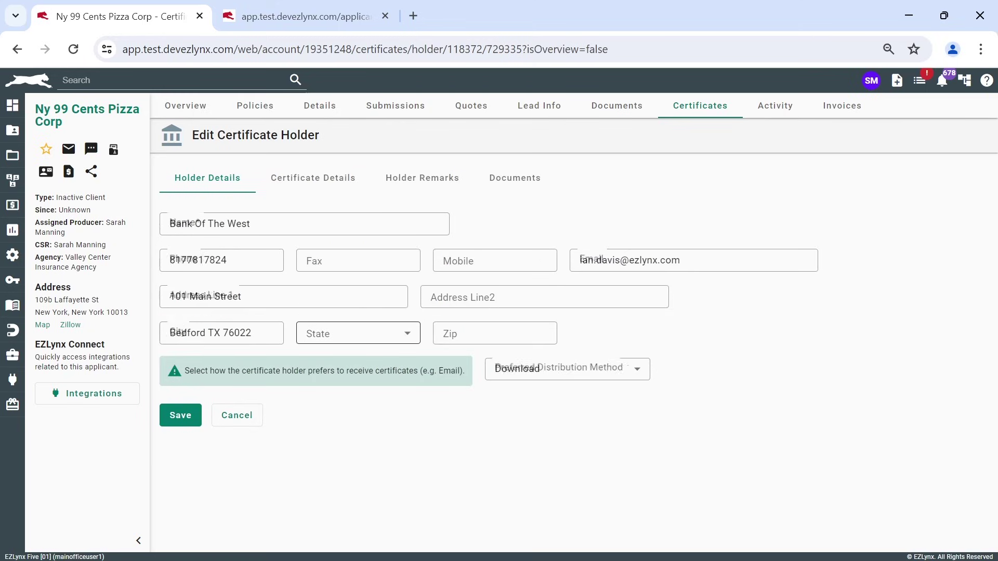
click(337, 188)
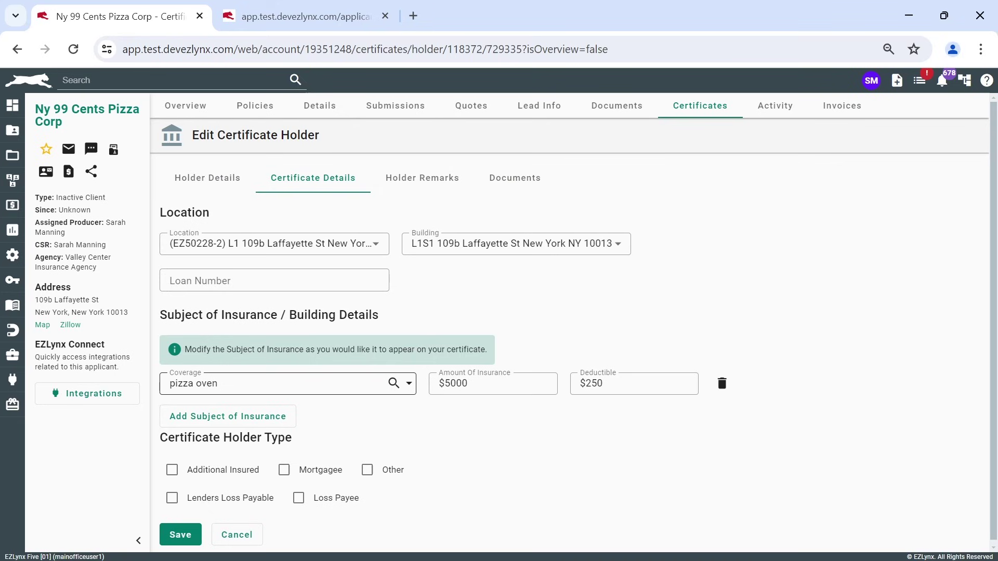
click(227, 535)
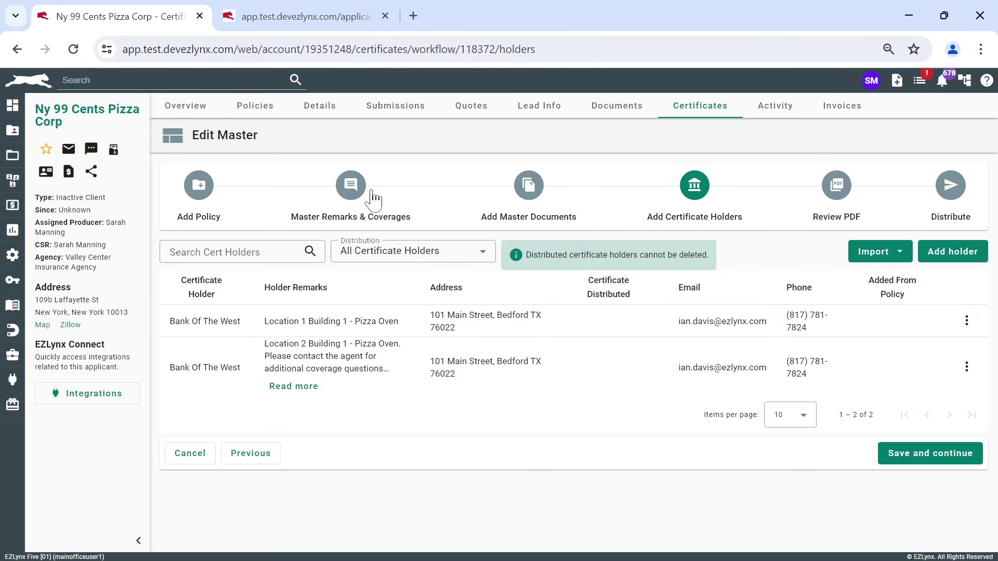
Open the PDF review and preview the first Bank Of The West holder's ACORD 27 certificate.
click(843, 228)
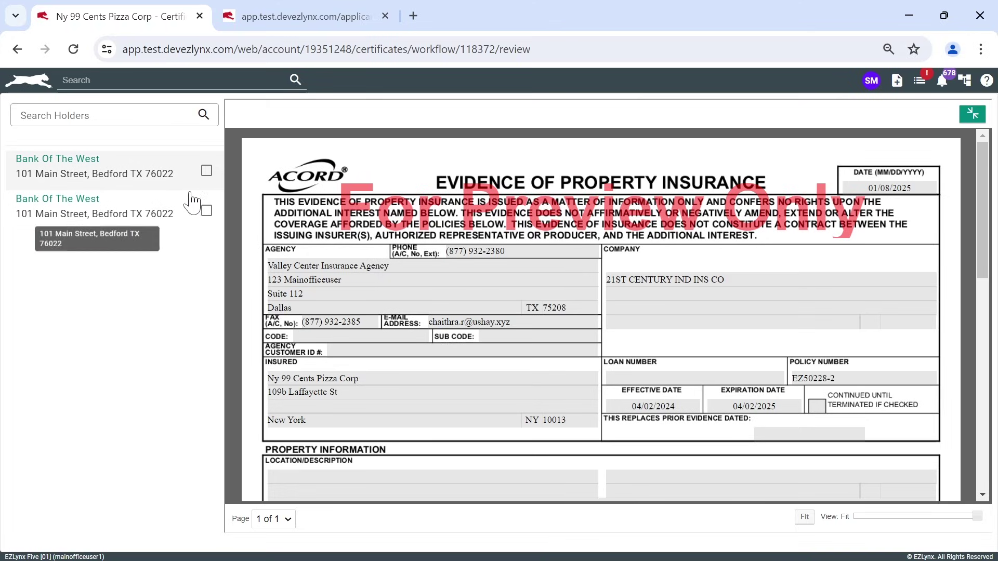
scroll(441, 364, down, 6)
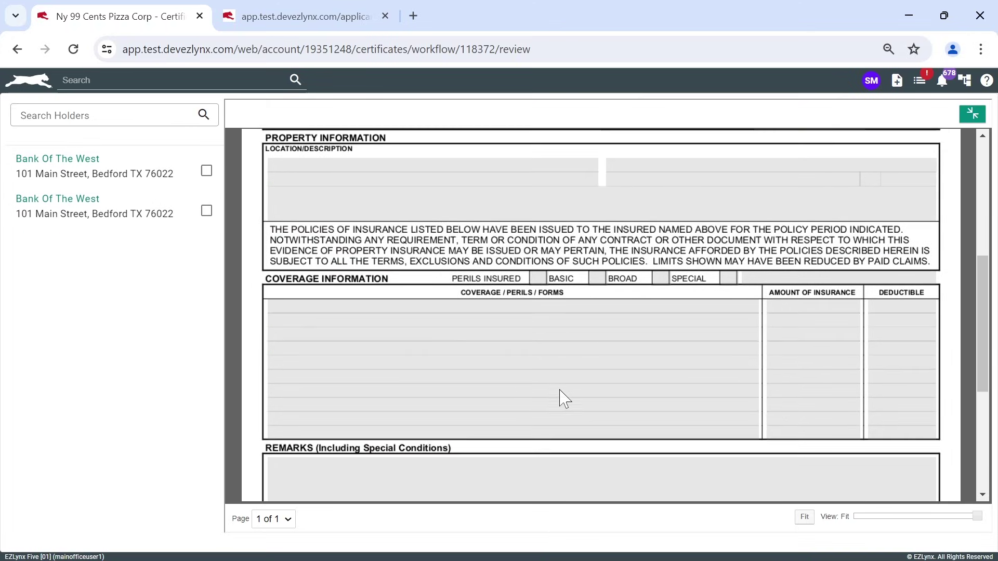
scroll(556, 397, down, 5)
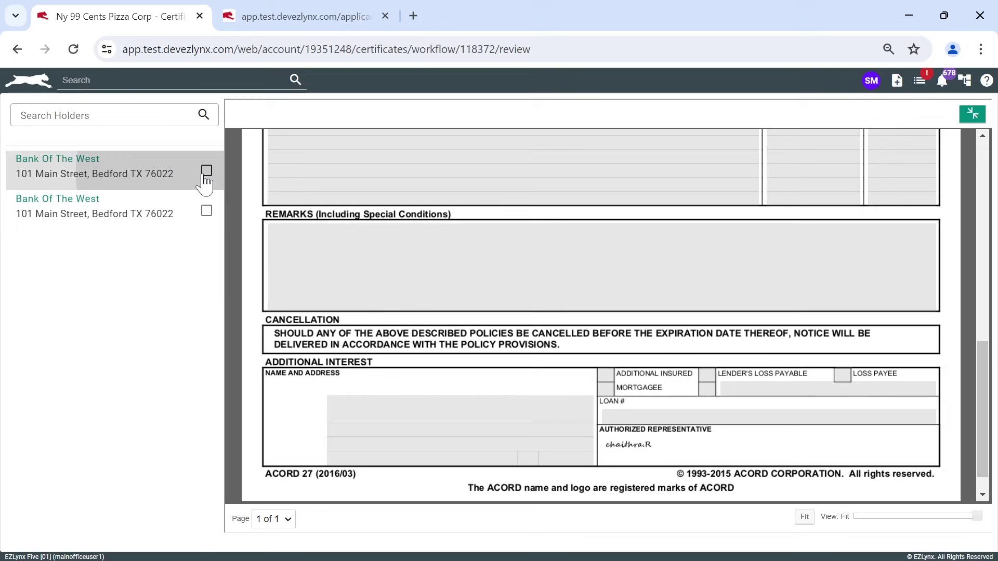
click(205, 173)
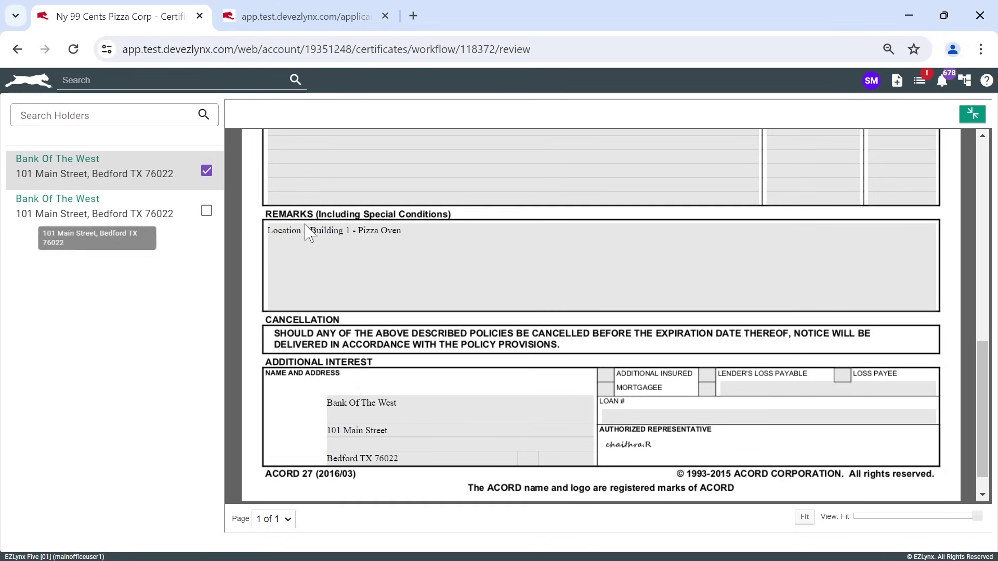
Compare both holders' previews, ending on the second holder's $5000 Pizza Oven with 150 deductible.
scroll(858, 326, up, 2)
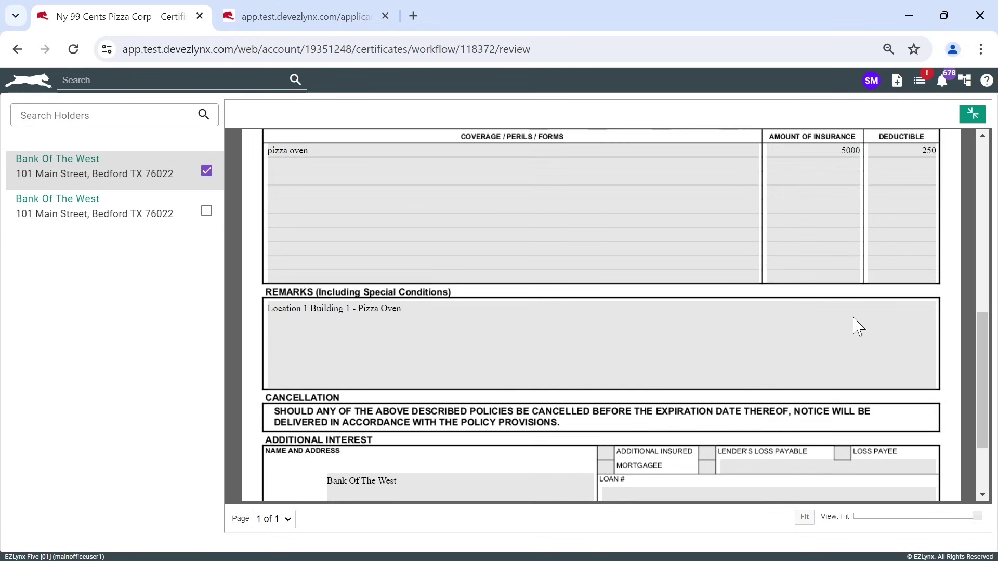
scroll(858, 327, up, 3)
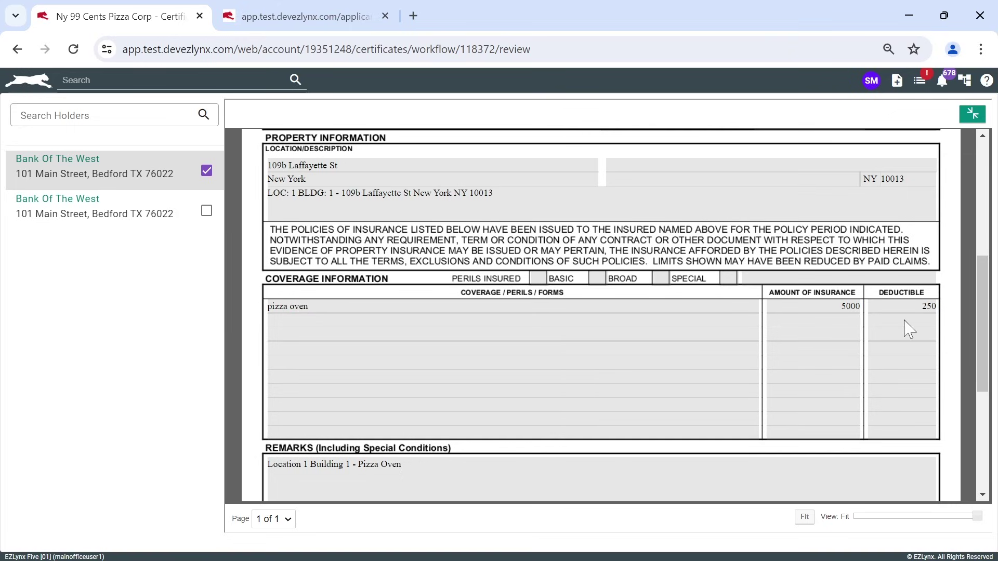
click(206, 214)
scroll(743, 350, down, 2)
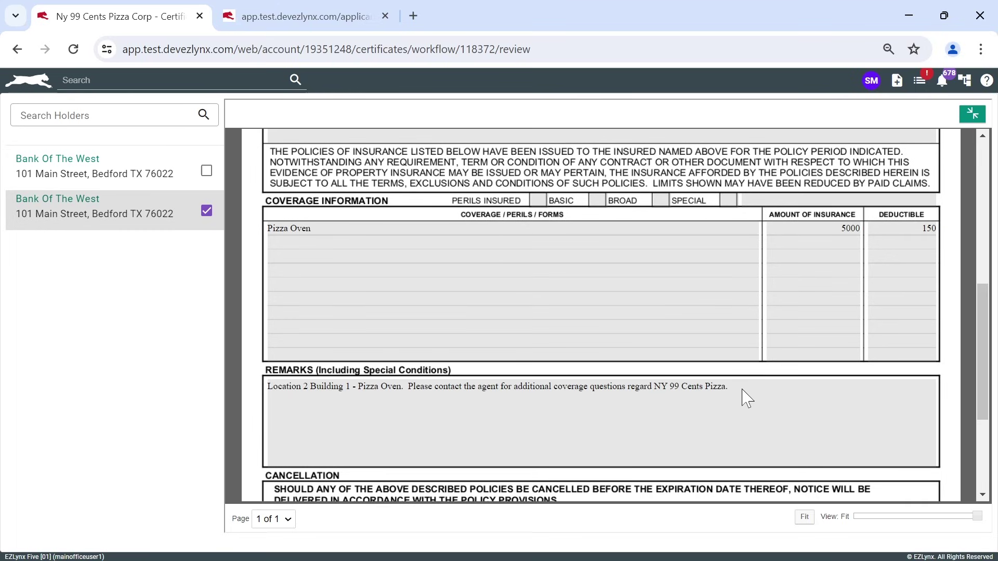
click(206, 170)
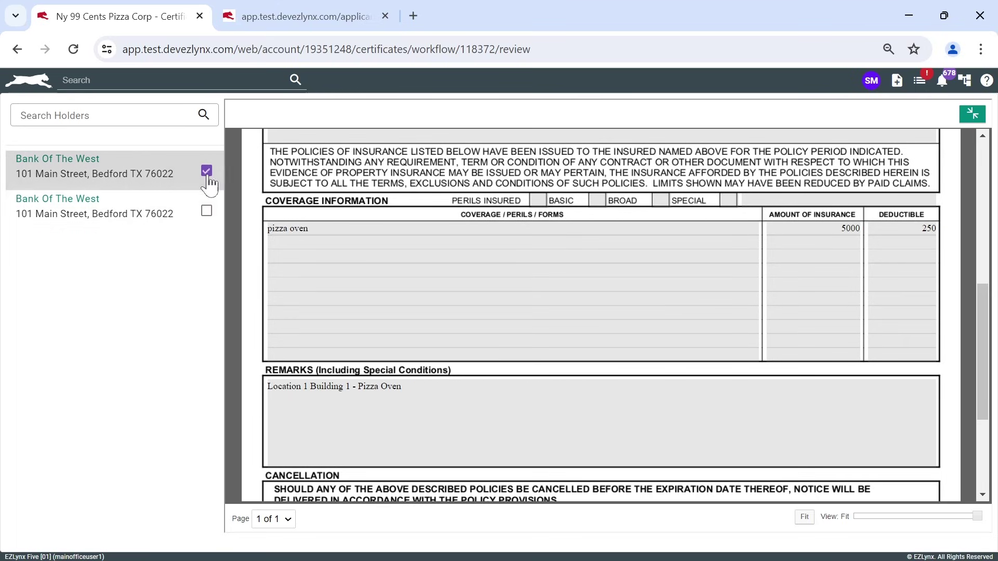
click(206, 211)
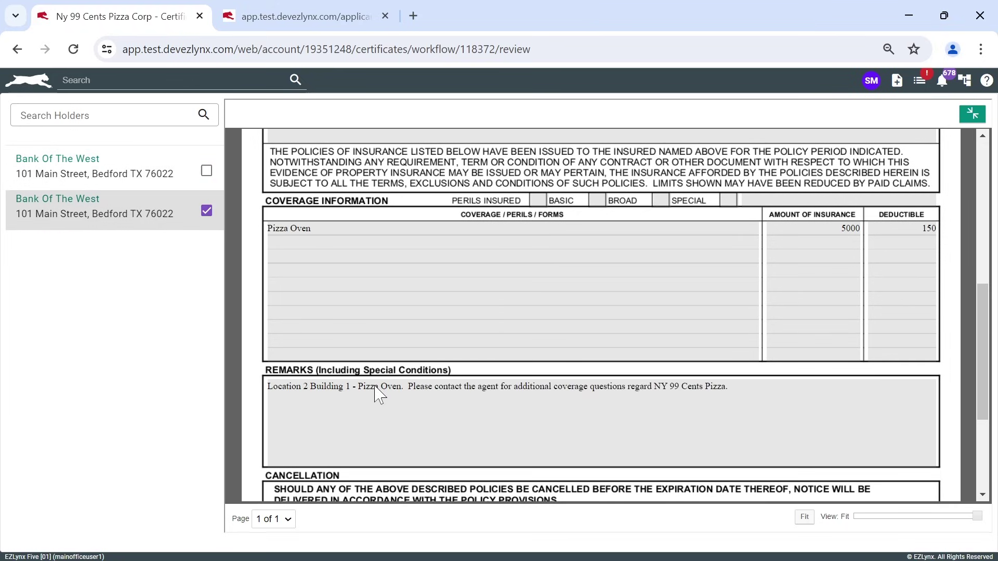